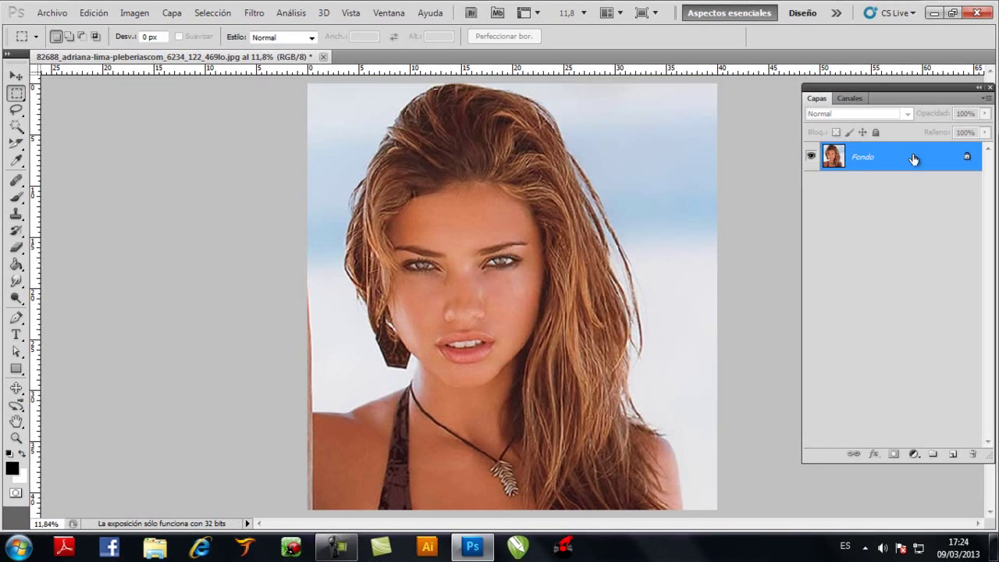
# Step: Convert the locked Fondo background into an editable layer named Capa 0
pyautogui.doubleClick(914, 160)
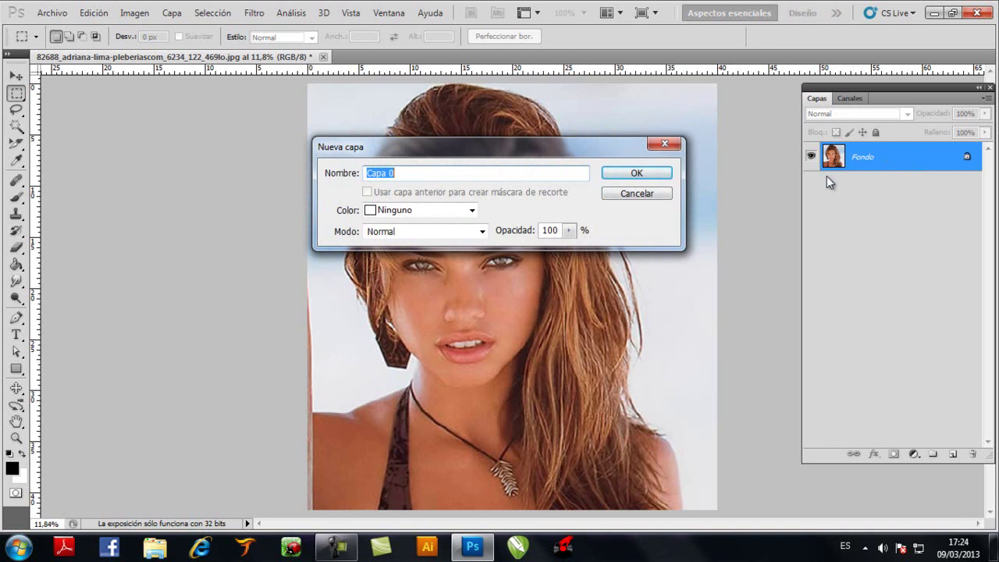
pyautogui.click(652, 174)
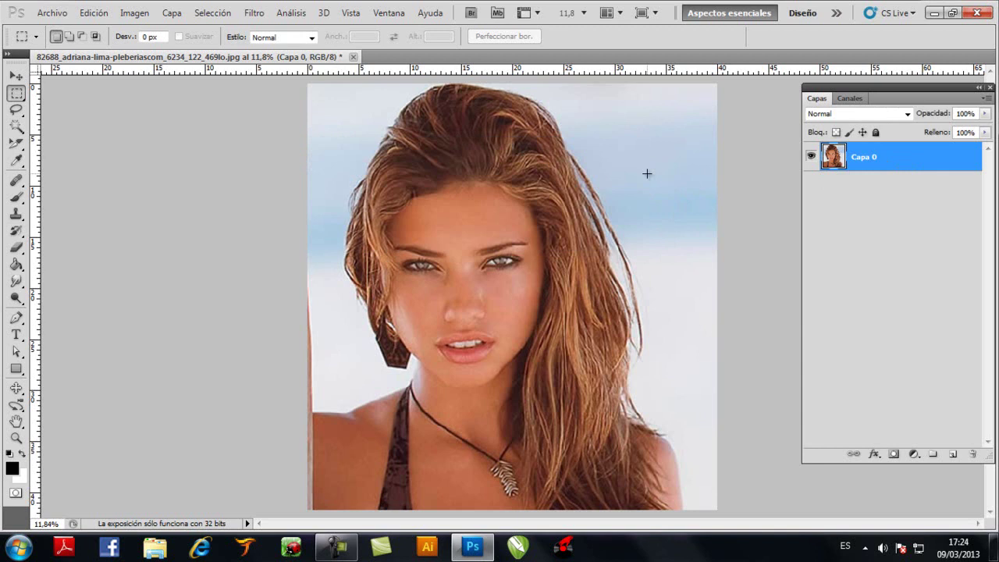
# Step: Check the image size settings and close them without changes
pyautogui.click(135, 12)
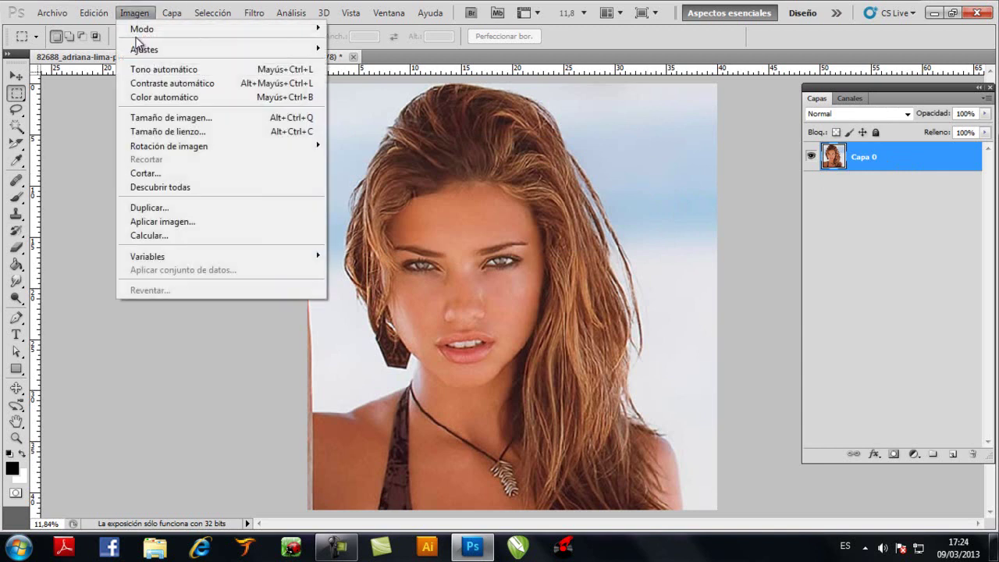
pyautogui.click(171, 119)
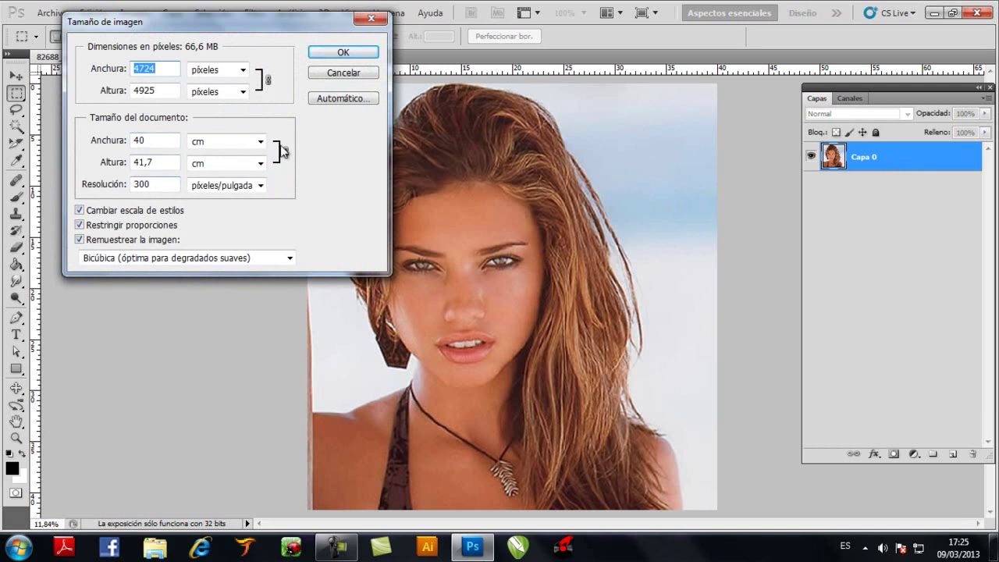
pyautogui.click(341, 53)
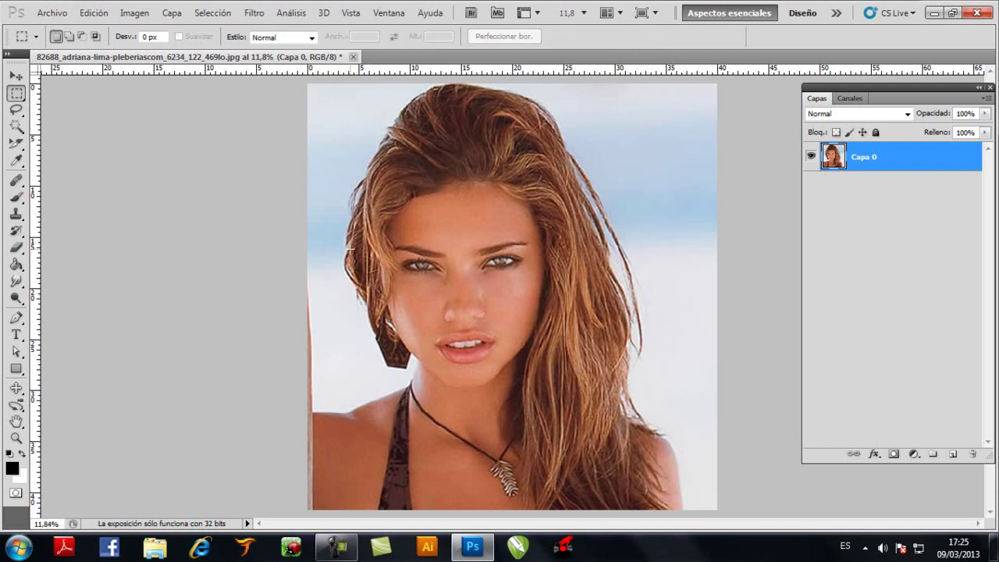
# Step: Convert the portrait to grayscale, discarding colour, then undo back to full colour
pyautogui.click(135, 14)
pyautogui.moveTo(218, 29)
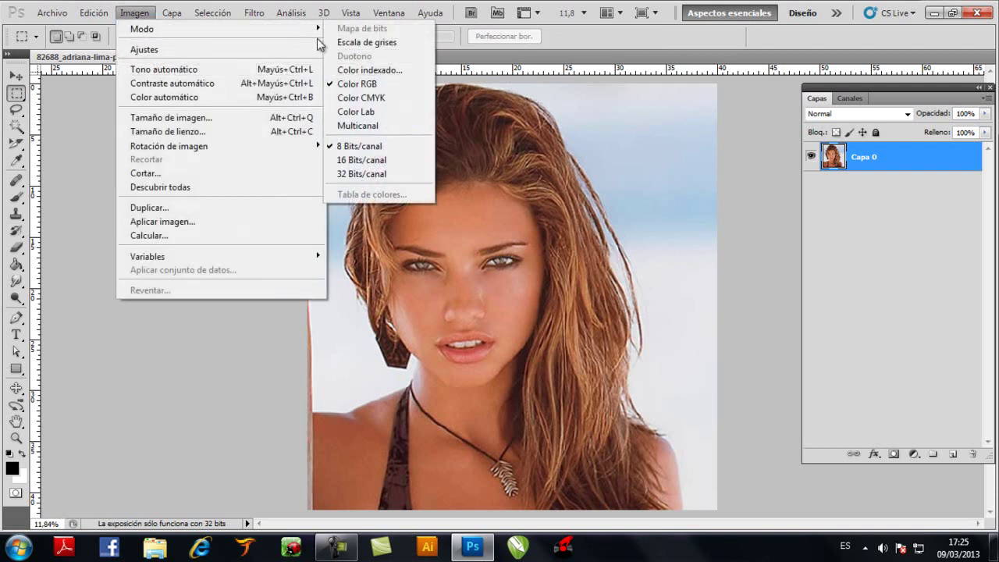
pyautogui.click(346, 43)
pyautogui.click(460, 221)
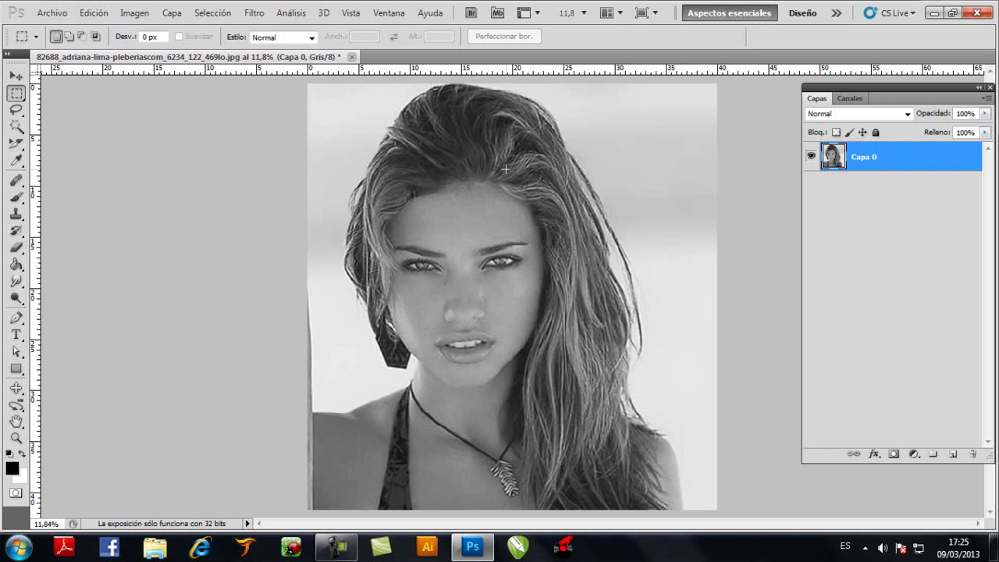
pyautogui.hotkey('ctrl', 'z')
pyautogui.click(134, 14)
pyautogui.moveTo(144, 49)
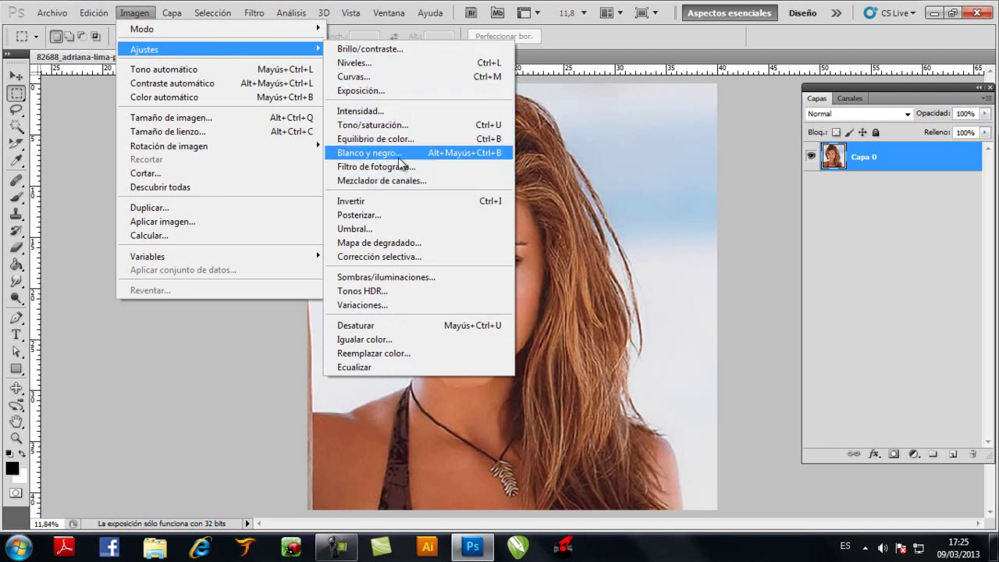
# Step: Apply a Blanco y negro adjustment with reds at 112% and magentas at -129%
pyautogui.click(486, 155)
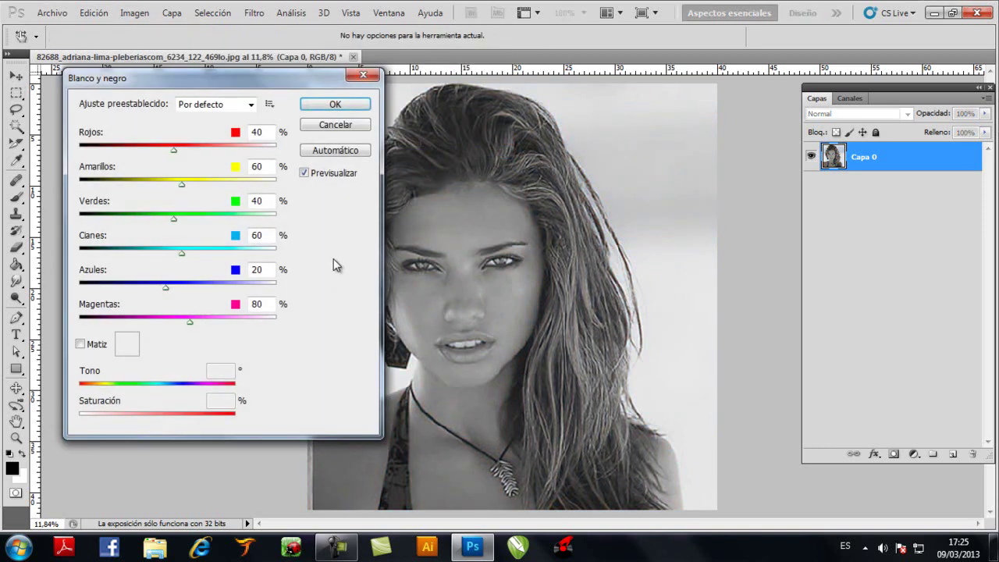
pyautogui.moveTo(226, 81); pyautogui.dragTo(830, 66)
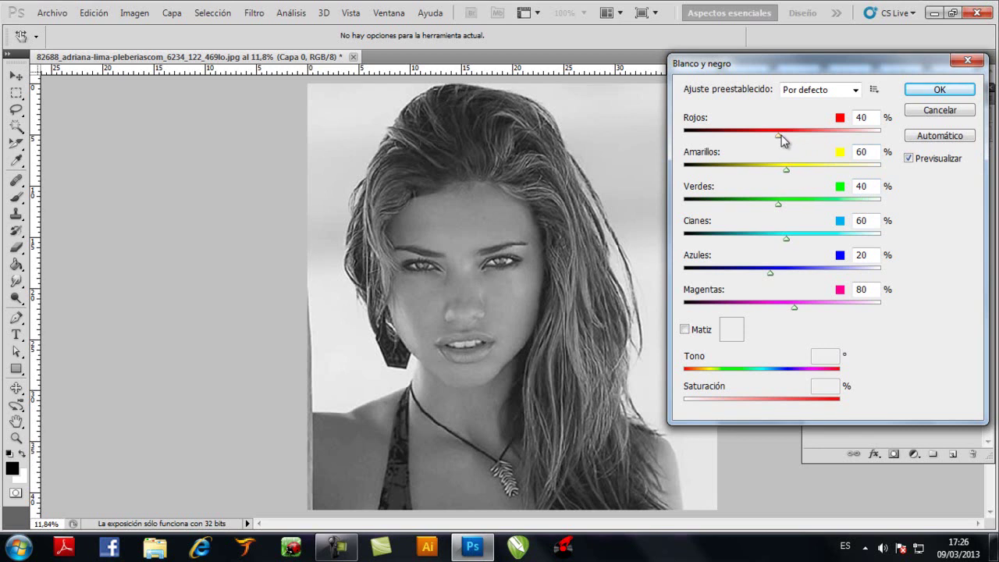
pyautogui.moveTo(779, 137)
pyautogui.mouseDown()
pyautogui.moveTo(843, 138)
pyautogui.moveTo(747, 152)
pyautogui.moveTo(829, 151)
pyautogui.moveTo(809, 153)
pyautogui.mouseUp()
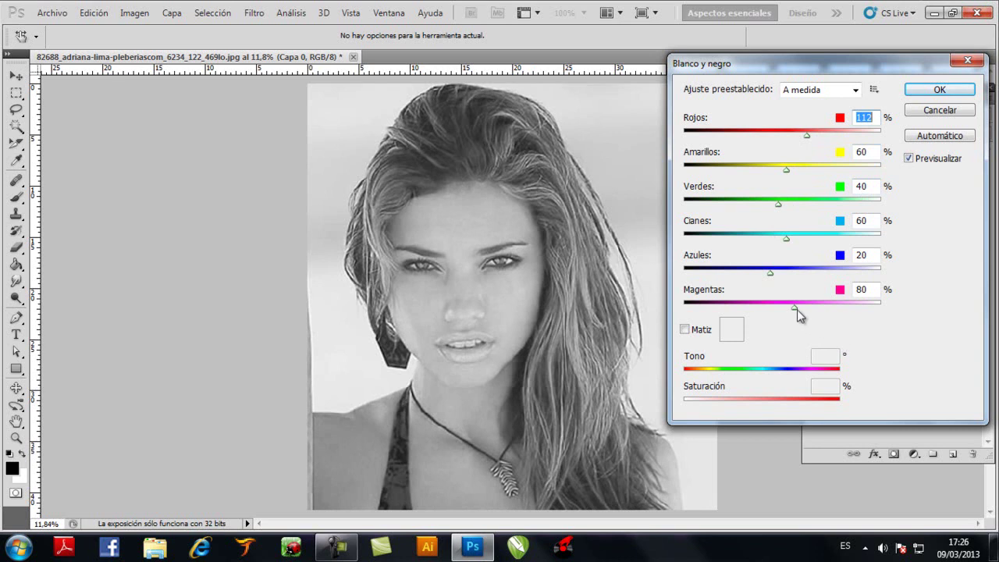
pyautogui.moveTo(796, 308); pyautogui.dragTo(831, 307)
pyautogui.moveTo(880, 307); pyautogui.dragTo(683, 308)
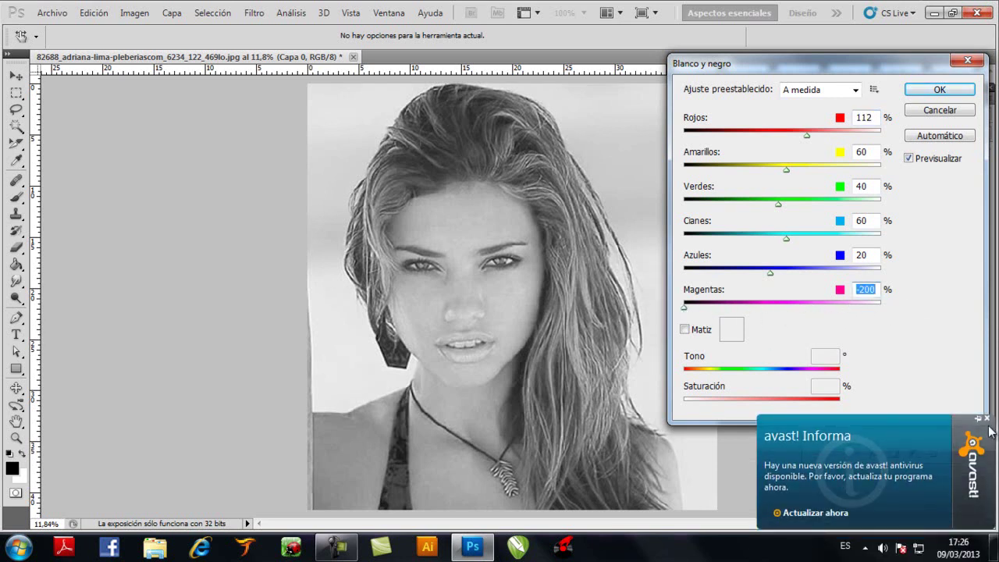
pyautogui.click(985, 418)
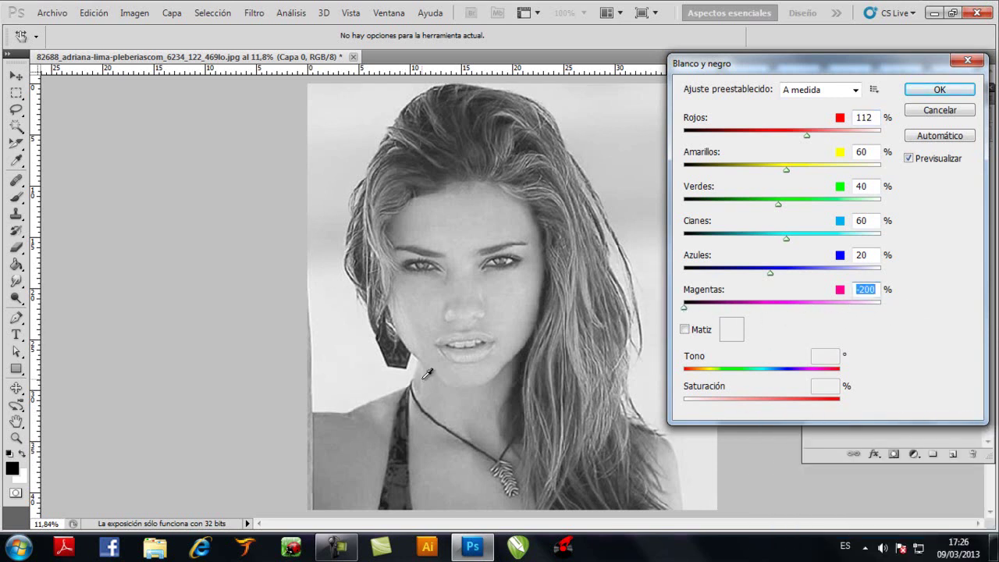
pyautogui.press('Up')
pyautogui.press('Up')
pyautogui.hotkey('ctrl', 'a')
# Step: Set the black and white mix to cyans -94%, blues 62% and yellows 60%
pyautogui.moveTo(785, 243)
pyautogui.mouseDown()
pyautogui.moveTo(887, 248)
pyautogui.moveTo(692, 257)
pyautogui.mouseUp()
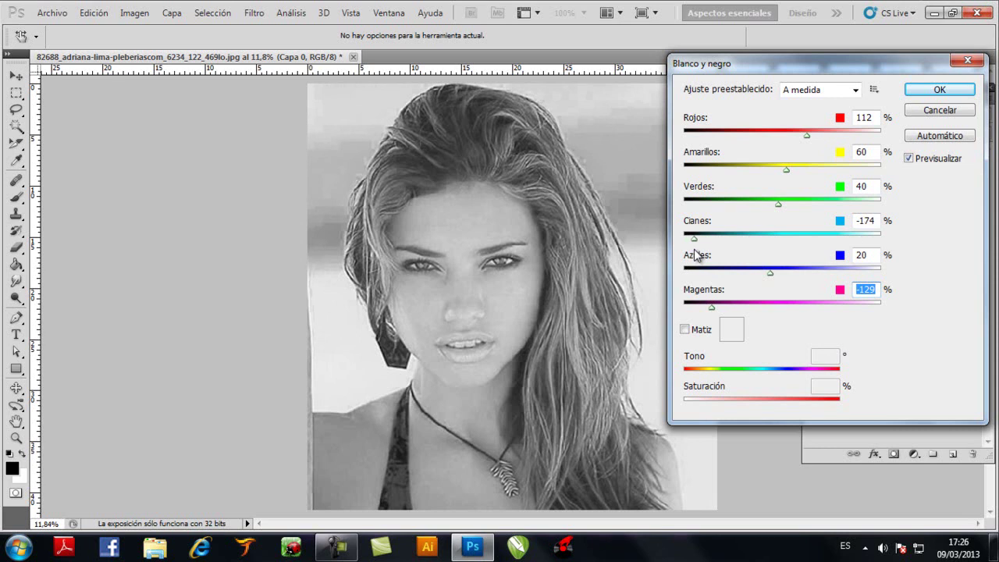
pyautogui.moveTo(694, 238); pyautogui.dragTo(725, 238)
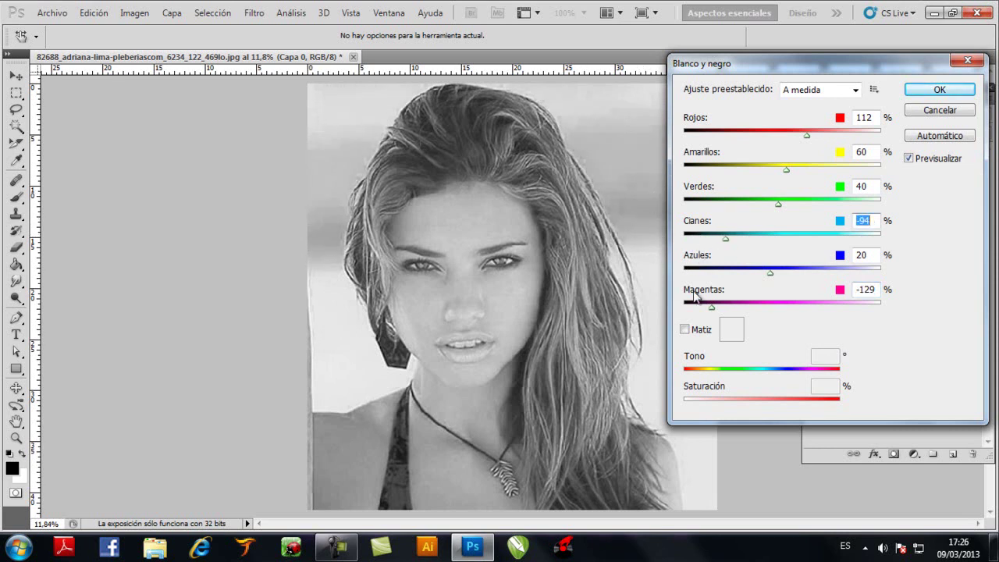
pyautogui.moveTo(770, 272)
pyautogui.mouseDown()
pyautogui.moveTo(828, 272)
pyautogui.moveTo(787, 278)
pyautogui.mouseUp()
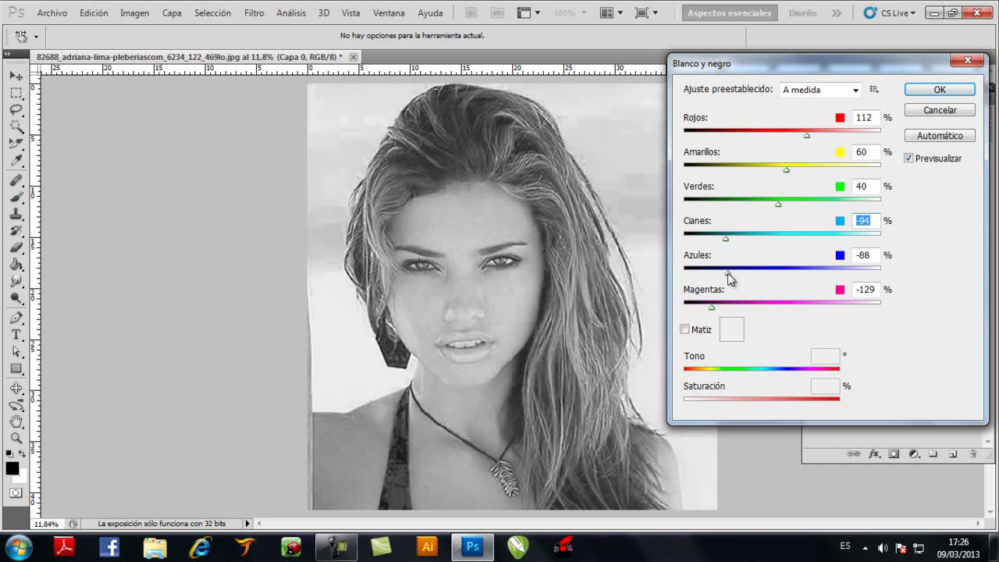
pyautogui.click(786, 277)
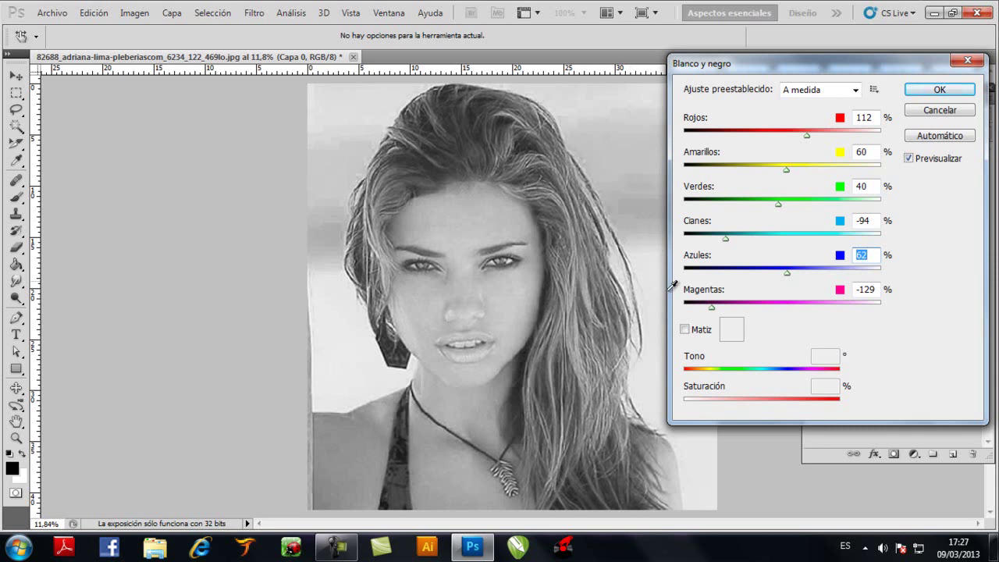
pyautogui.moveTo(786, 170)
pyautogui.mouseDown()
pyautogui.moveTo(807, 170)
pyautogui.moveTo(733, 184)
pyautogui.mouseUp()
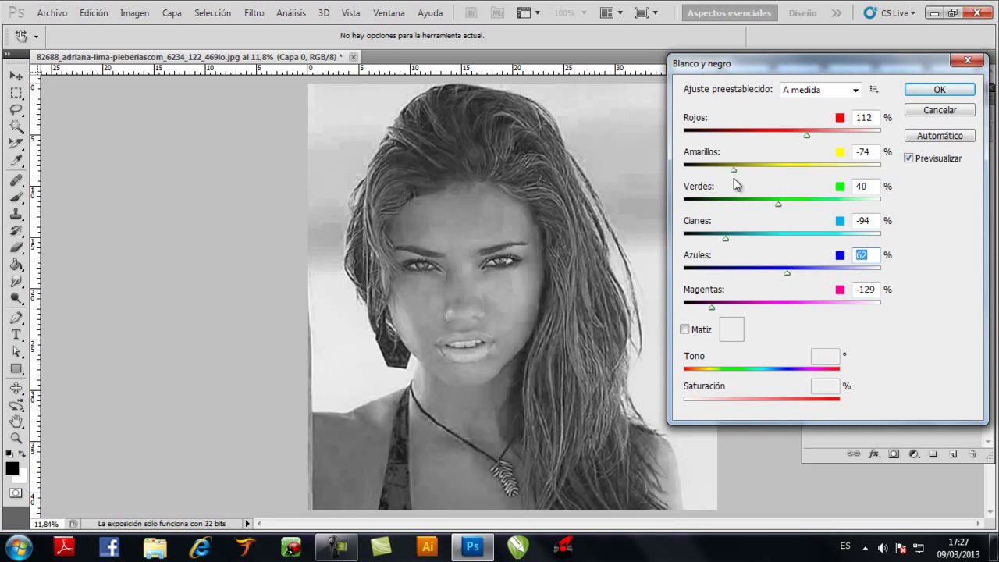
pyautogui.moveTo(736, 184)
pyautogui.mouseDown()
pyautogui.moveTo(791, 175)
pyautogui.moveTo(783, 181)
pyautogui.mouseUp()
pyautogui.click(785, 175)
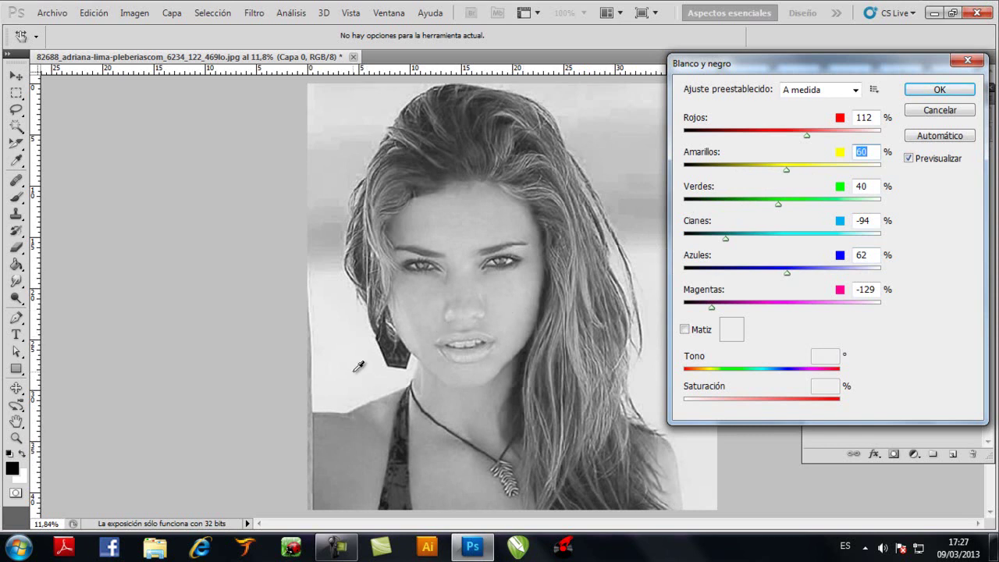
pyautogui.moveTo(727, 238)
pyautogui.mouseDown()
pyautogui.moveTo(741, 239)
pyautogui.moveTo(720, 241)
pyautogui.mouseUp()
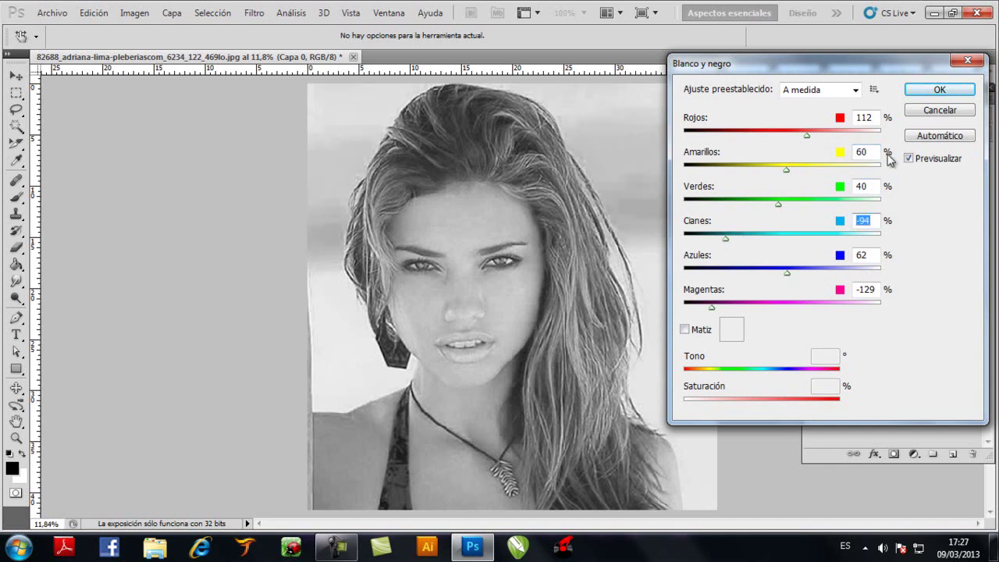
# Step: Apply the black and white mix and resize the image to 20,5 × 21,37 cm at 300 ppi
pyautogui.click(929, 92)
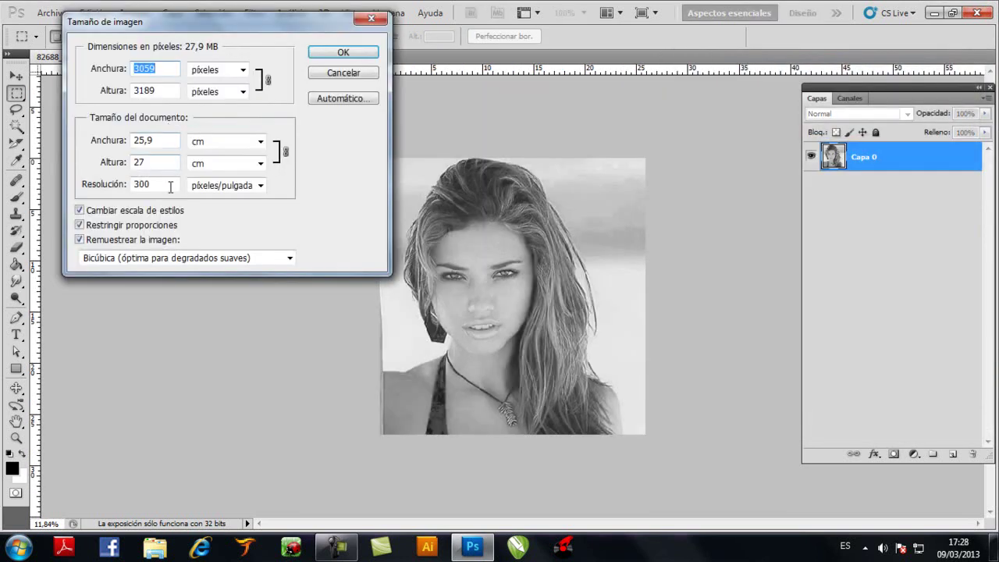
pyautogui.doubleClick(158, 141)
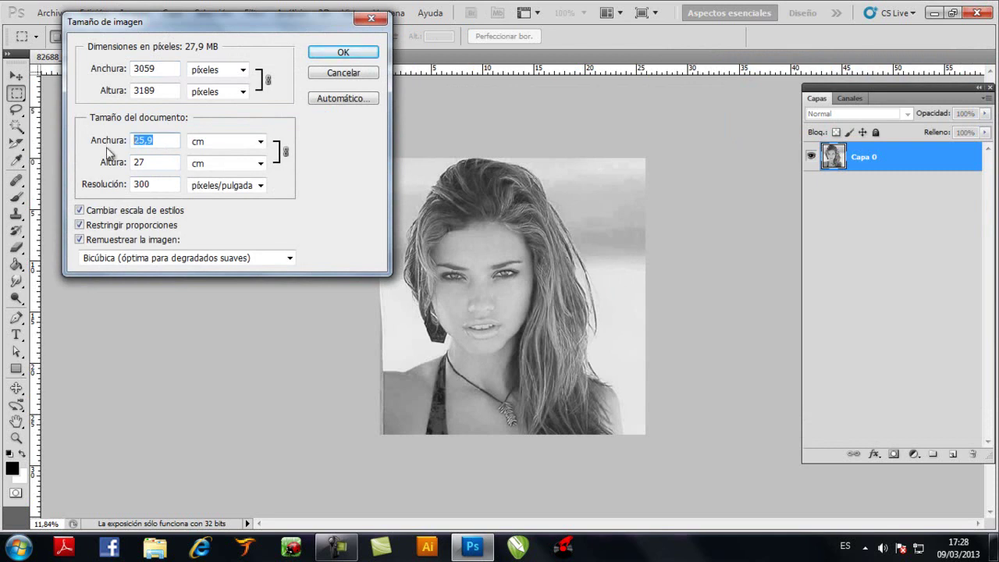
pyautogui.write('20')
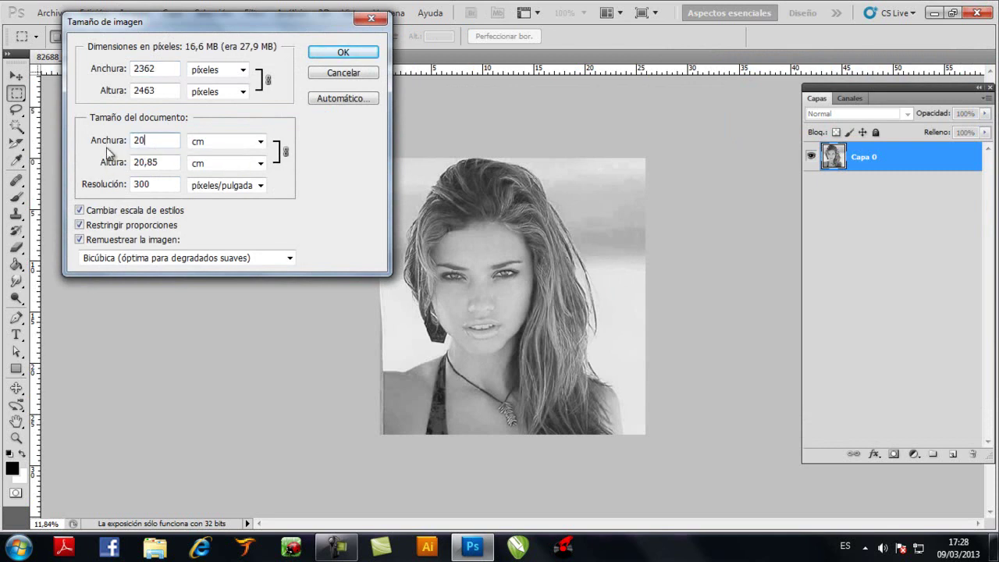
pyautogui.write(',5')
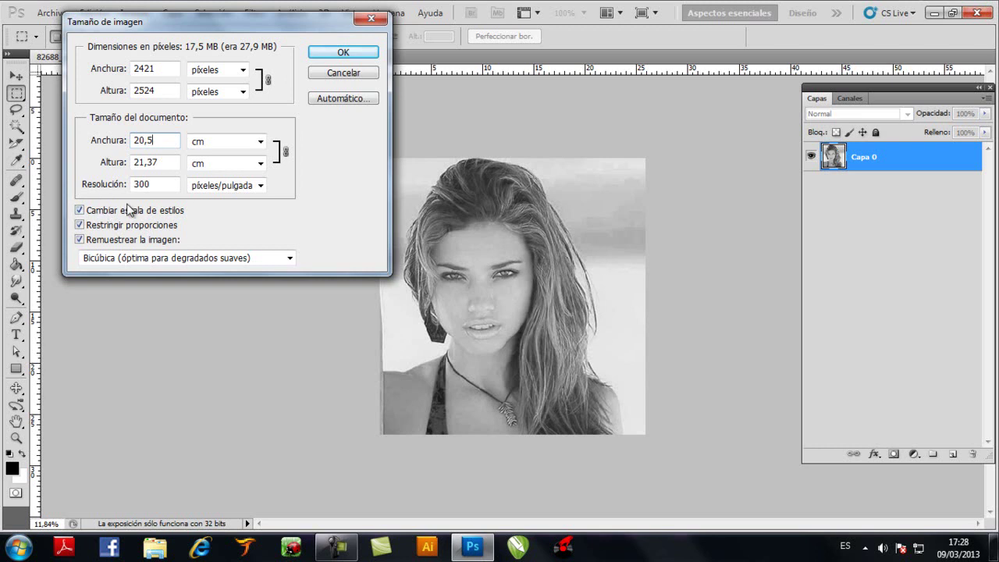
pyautogui.click(342, 52)
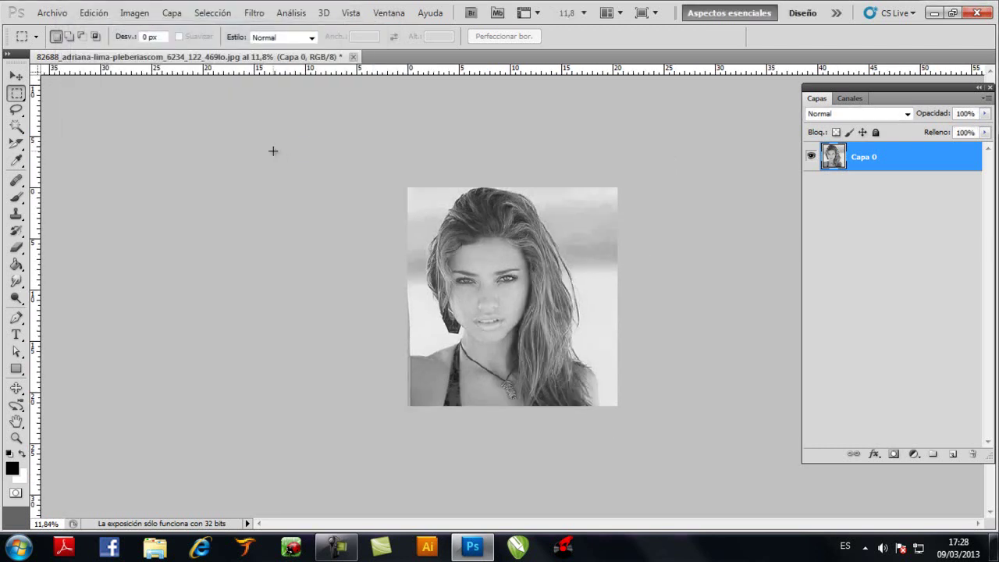
pyautogui.hotkey('ctrl', '0')
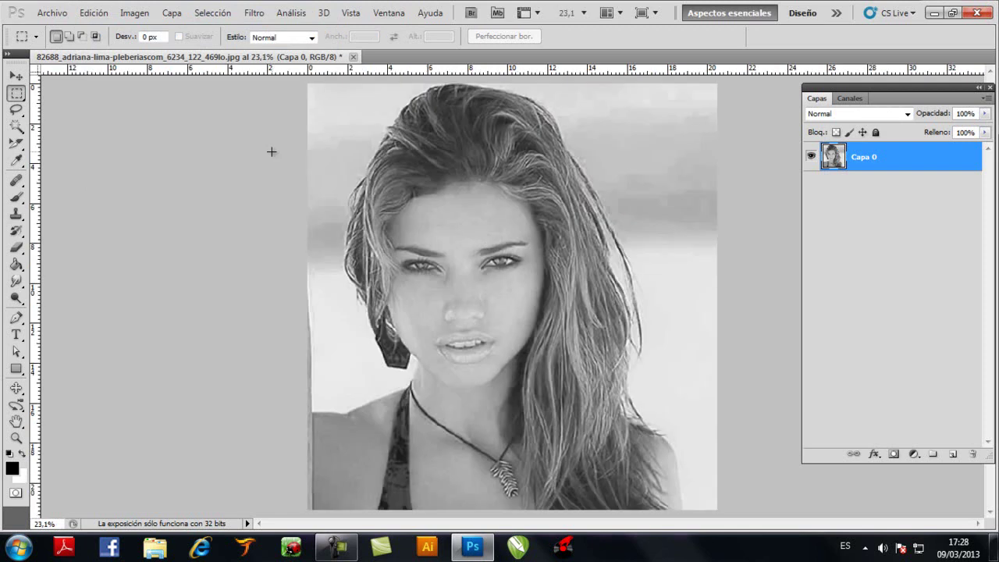
pyautogui.click(52, 13)
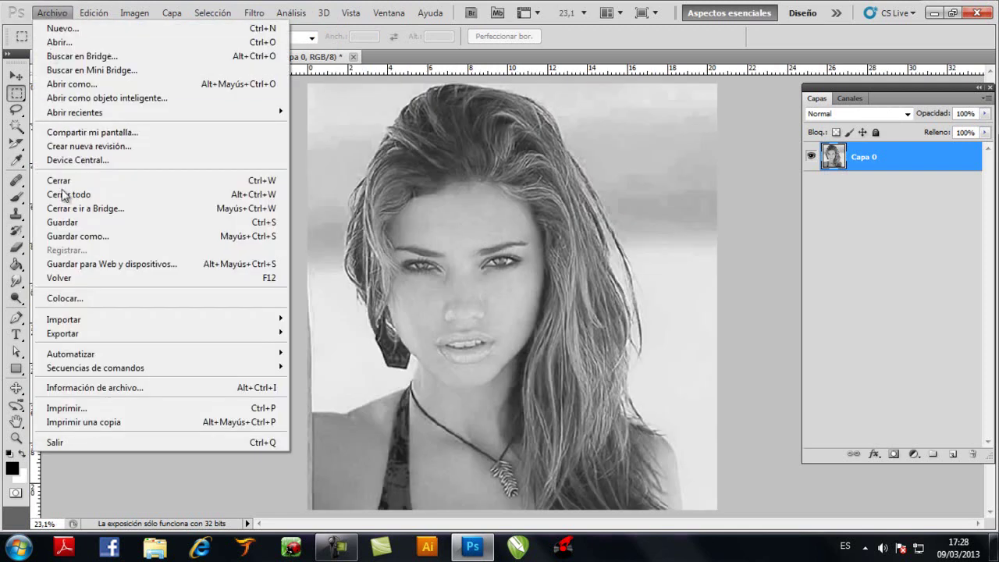
# Step: Save the portrait to the desktop as medio tono.psd in Photoshop format
pyautogui.click(83, 234)
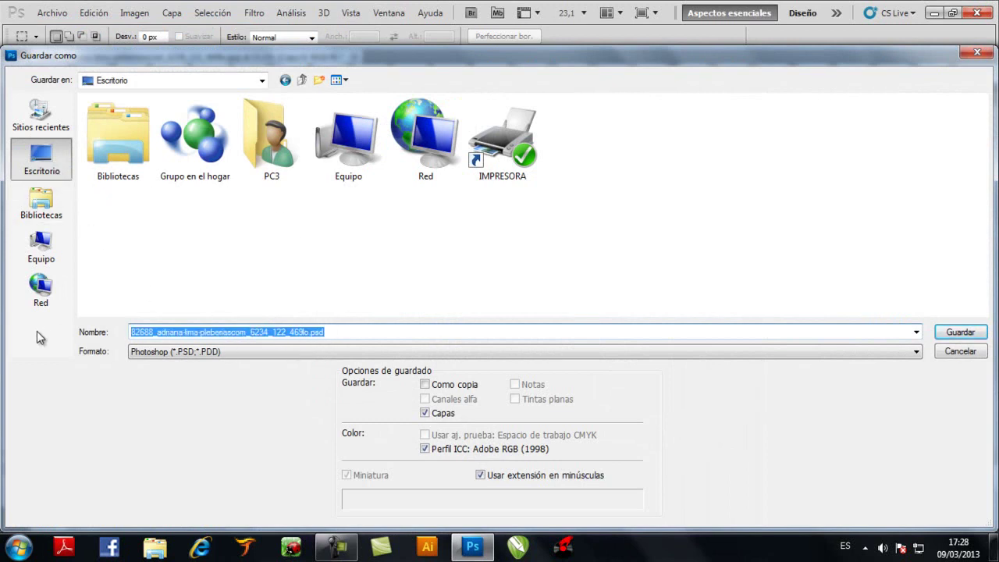
pyautogui.write('medio tono')
pyautogui.press('Return')
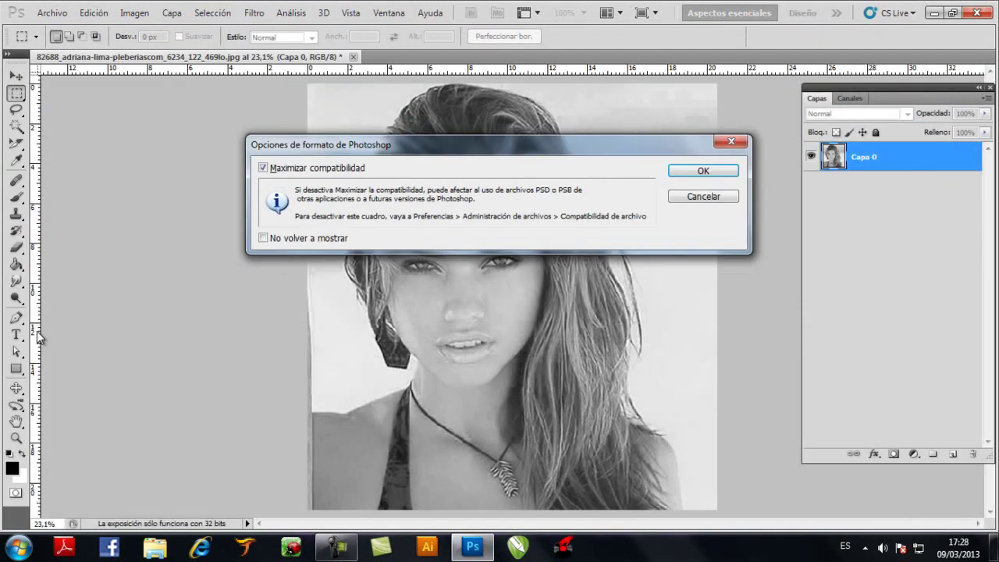
pyautogui.click(702, 171)
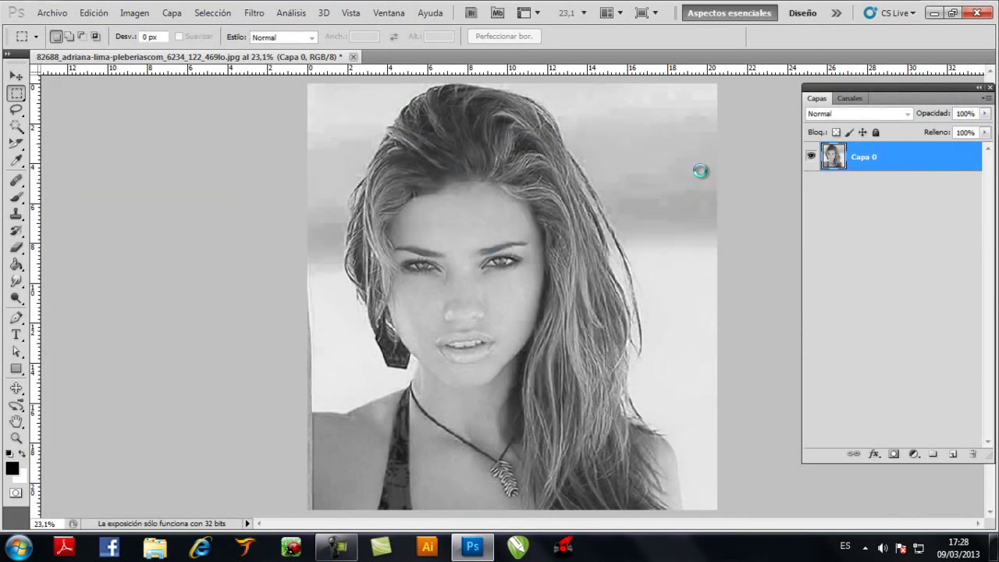
# Step: Reopen the Save As dialog and close it without saving again
pyautogui.click(53, 12)
pyautogui.click(103, 235)
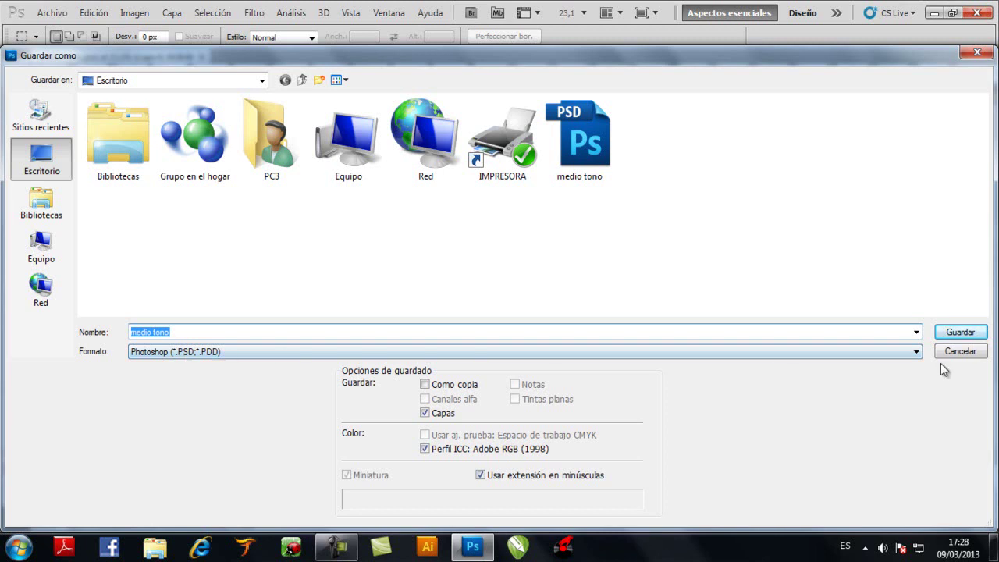
pyautogui.click(962, 352)
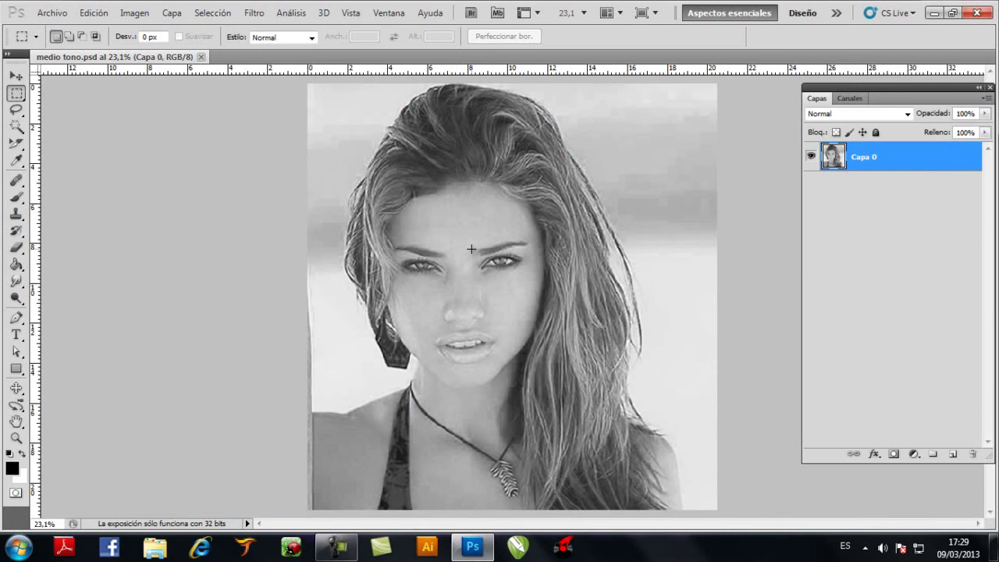
# Step: Convert the image to Grayscale mode, discarding the colour information
pyautogui.click(134, 13)
pyautogui.moveTo(142, 29)
pyautogui.click(341, 46)
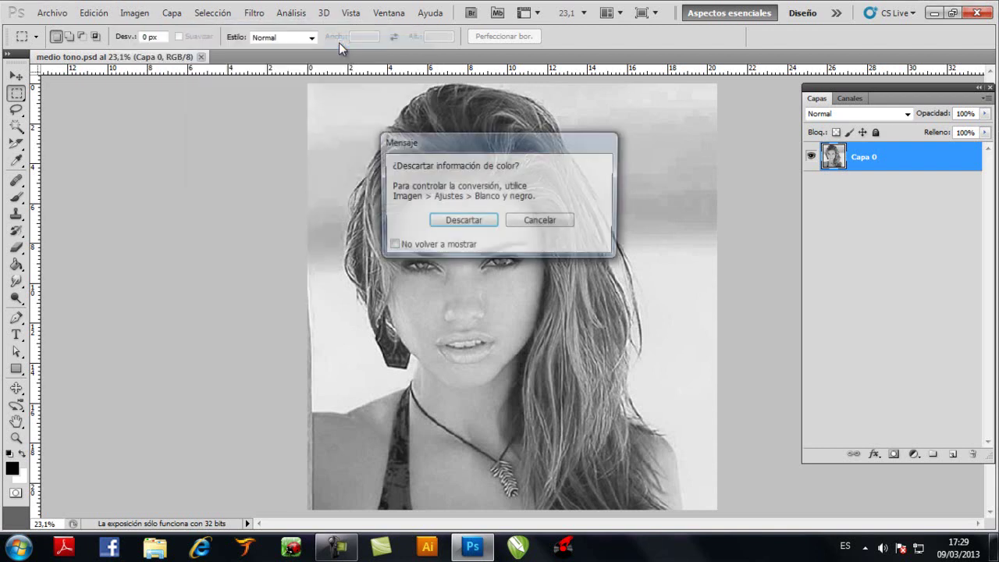
pyautogui.click(458, 223)
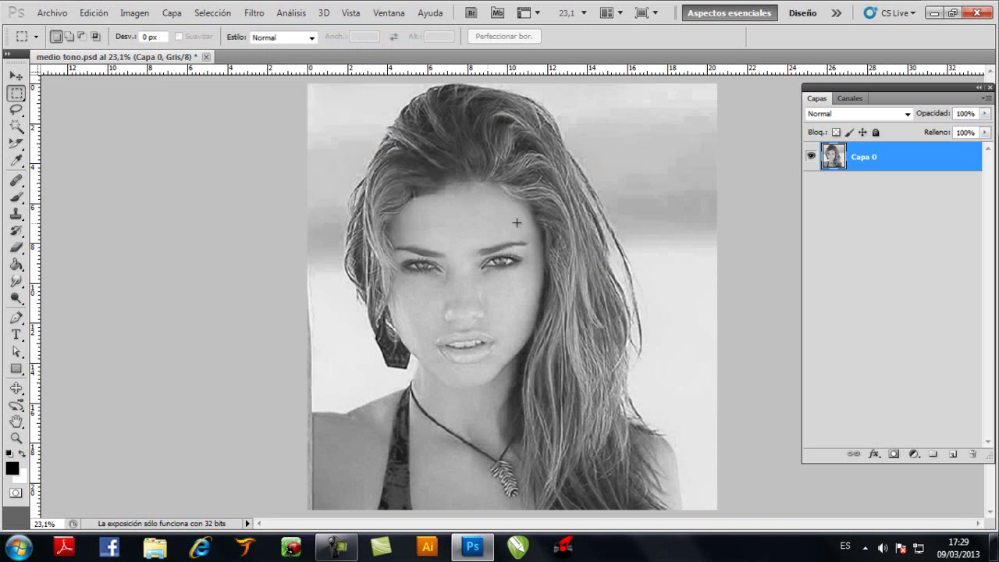
# Step: Choose Bitmap mode and agree to flatten the layers
pyautogui.click(135, 14)
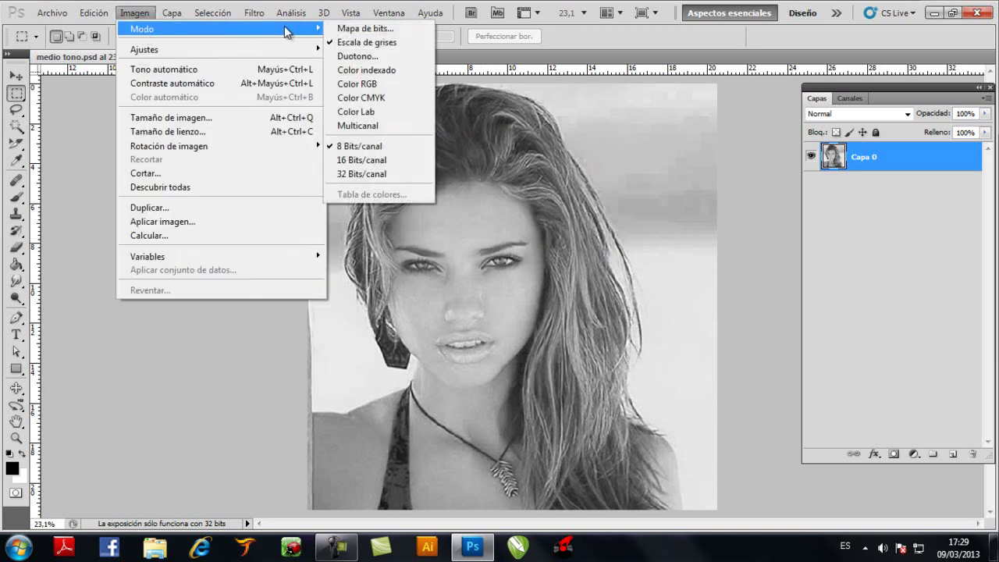
pyautogui.click(351, 30)
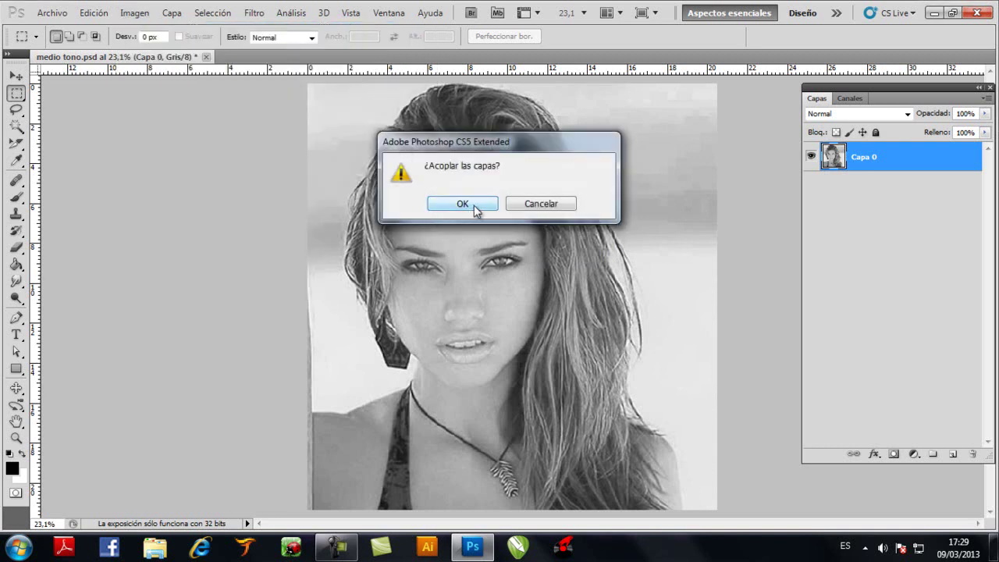
pyautogui.click(464, 204)
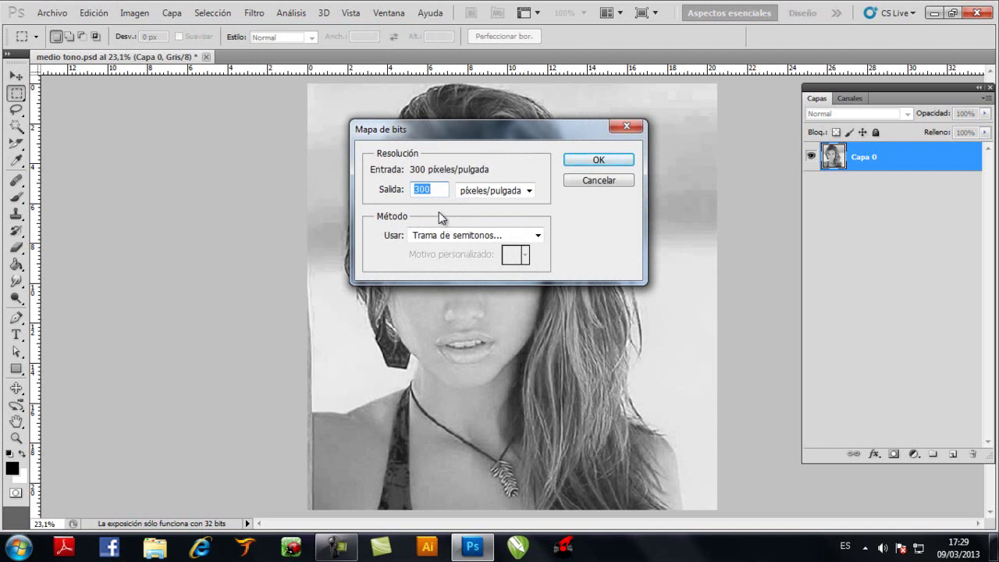
# Step: Convert to a 300 ppi bitmap using a round halftone screen of 50 lines/inch at 45°
pyautogui.click(590, 161)
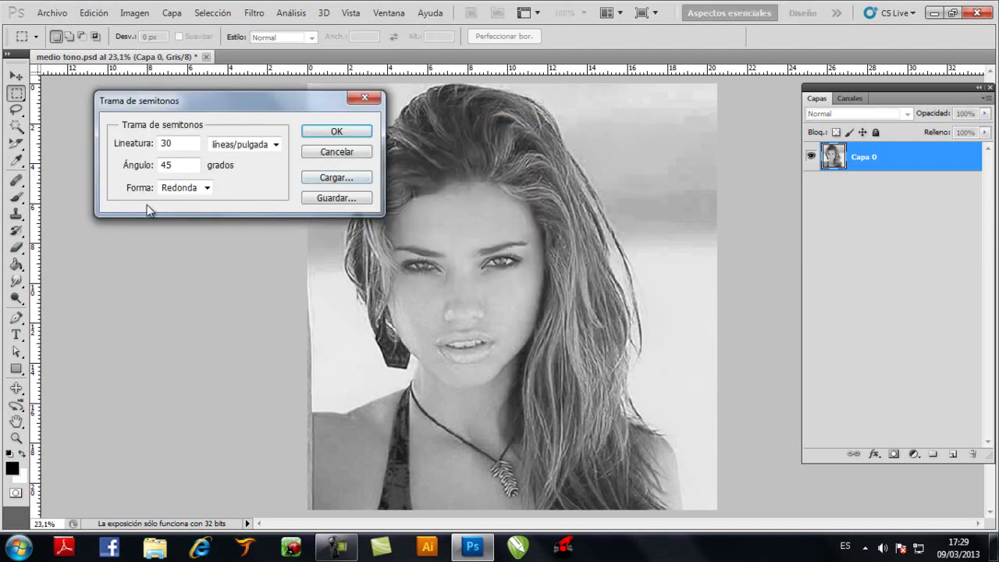
pyautogui.moveTo(174, 145); pyautogui.dragTo(139, 149)
pyautogui.write('4')
pyautogui.press('BackSpace')
pyautogui.write('50')
pyautogui.click(329, 133)
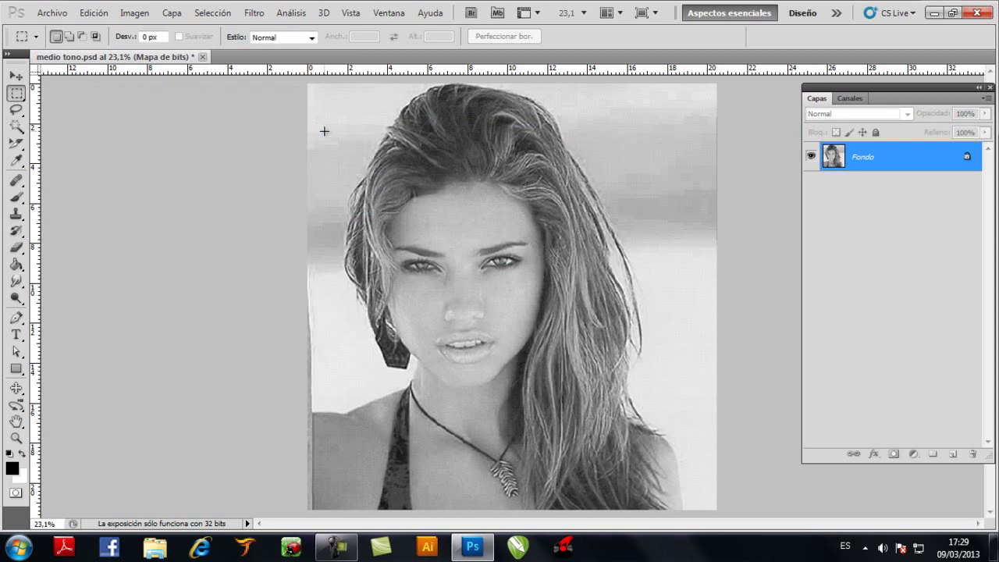
pyautogui.scroll(2, 462, 206)
pyautogui.scroll(2, 461, 206)
pyautogui.scroll(2, 462, 206)
pyautogui.scroll(2, 468, 206)
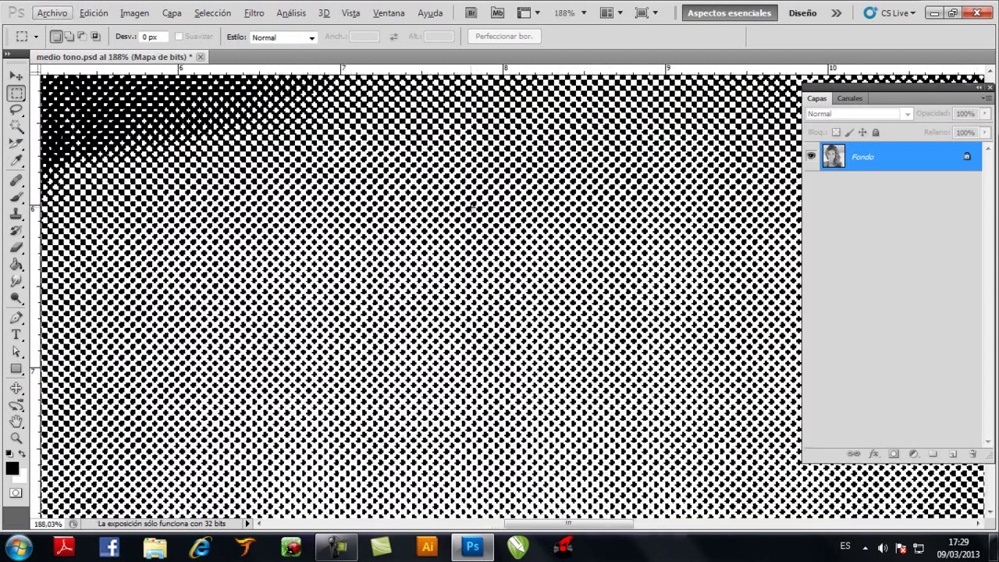
pyautogui.scroll(4, 472, 206)
pyautogui.scroll(1, 446, 328)
pyautogui.scroll(4, 379, 293)
pyautogui.scroll(5, 395, 227)
pyautogui.scroll(-10, 395, 380)
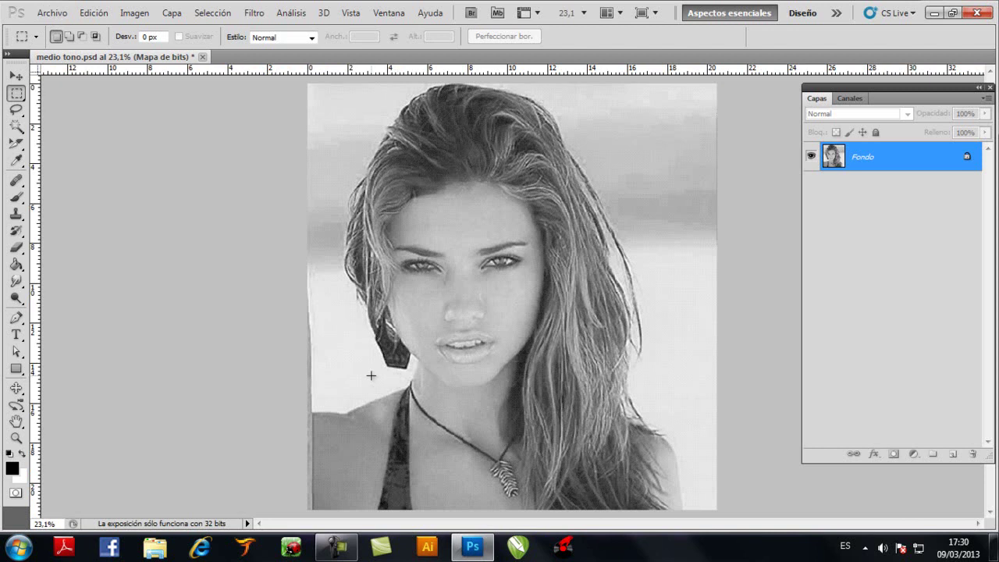
pyautogui.click(16, 75)
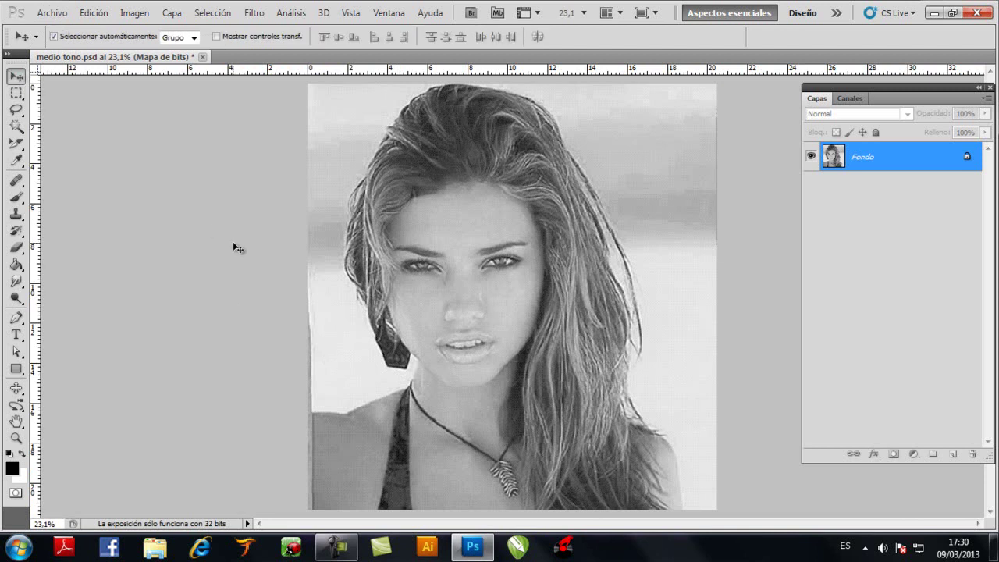